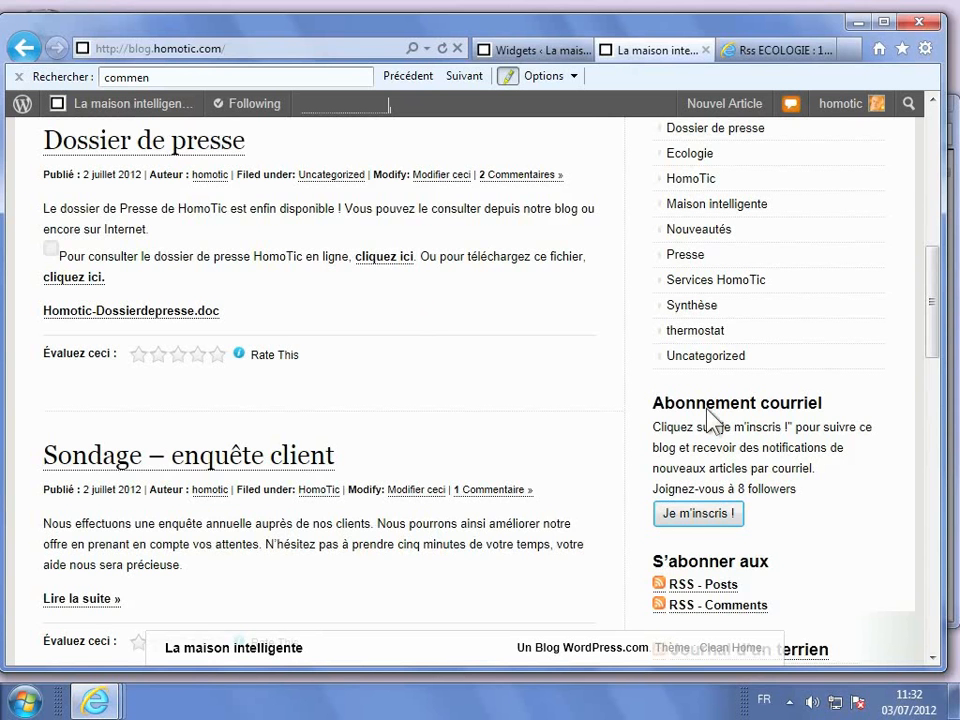
# - Add a second Liens RSS widget to the blog's Sidebar and place it first, above the Texte widget
pyautogui.scroll(-3, 710, 415)
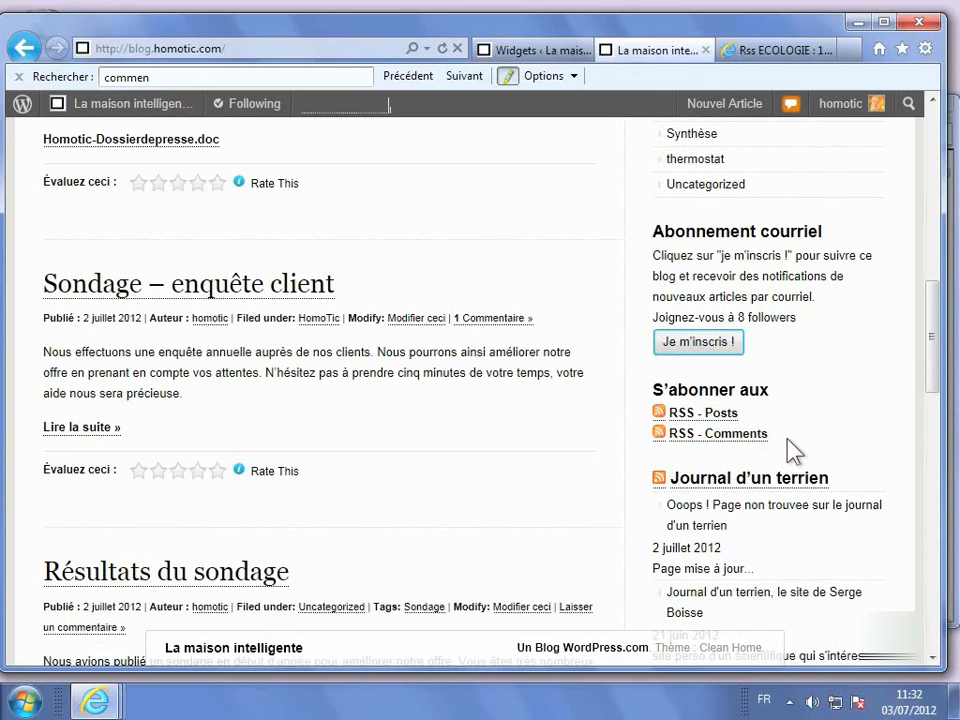
pyautogui.click(530, 50)
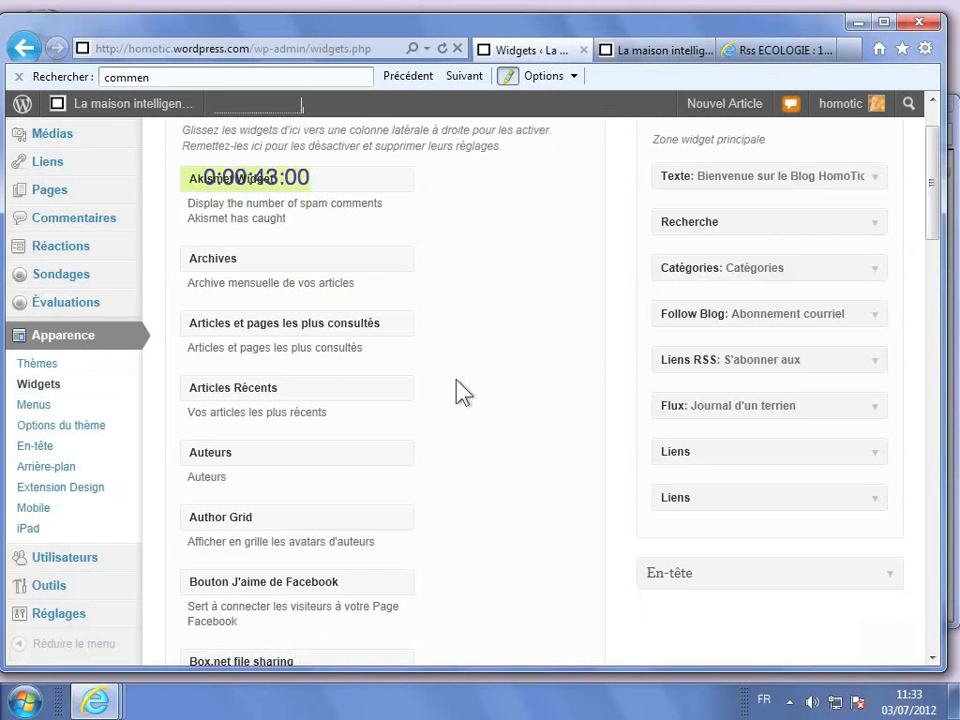
pyautogui.scroll(2, 462, 392)
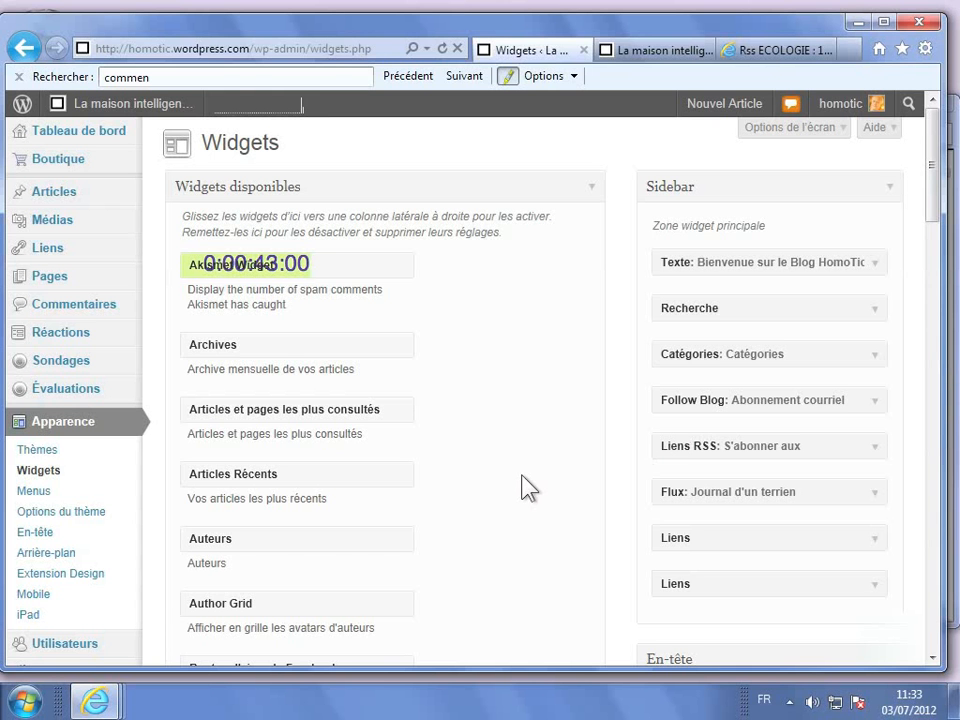
pyautogui.scroll(-5, 527, 488)
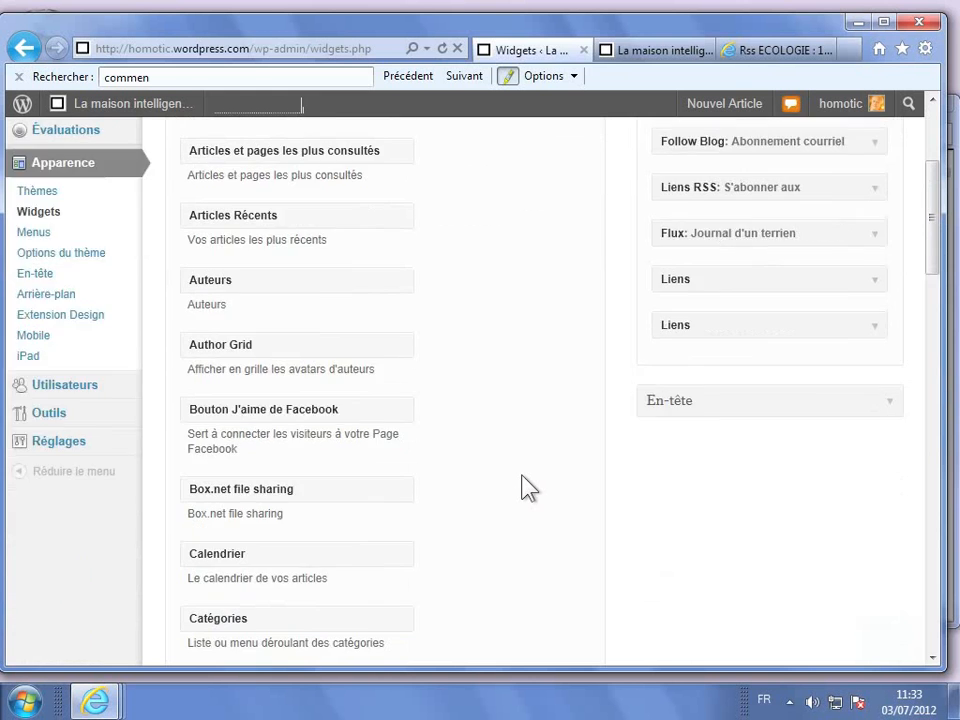
pyautogui.scroll(-3, 527, 488)
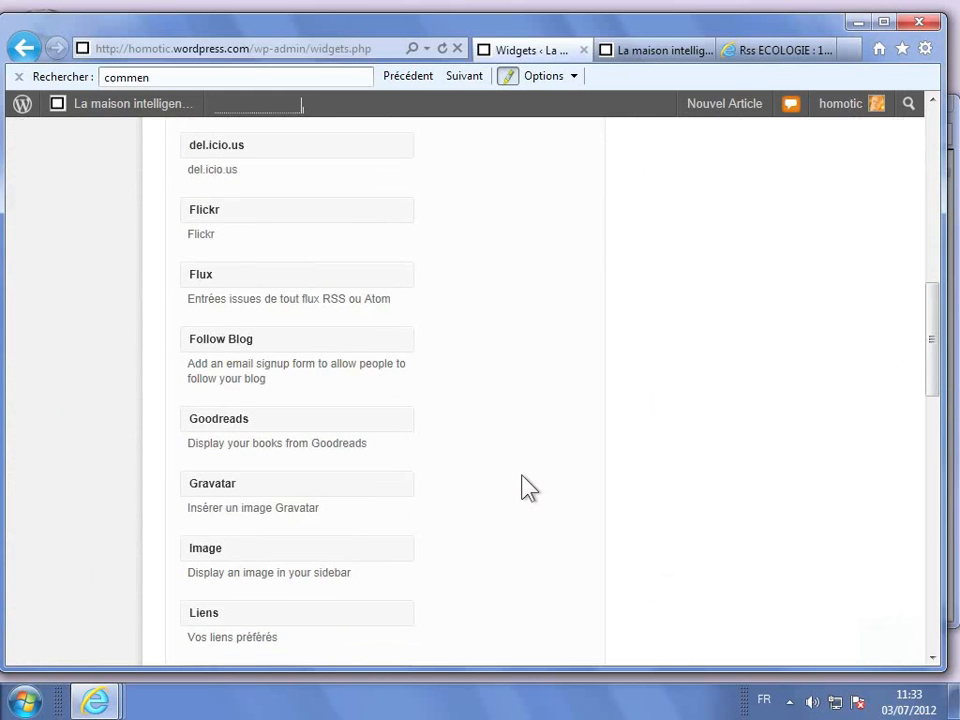
pyautogui.scroll(-1, 527, 488)
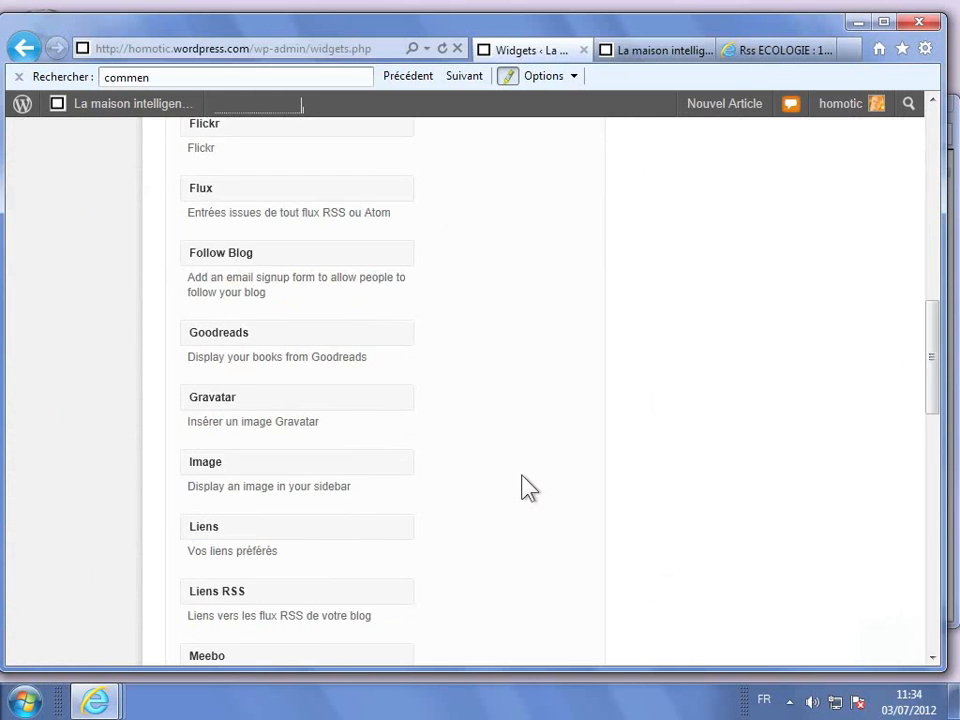
pyautogui.scroll(-1, 527, 488)
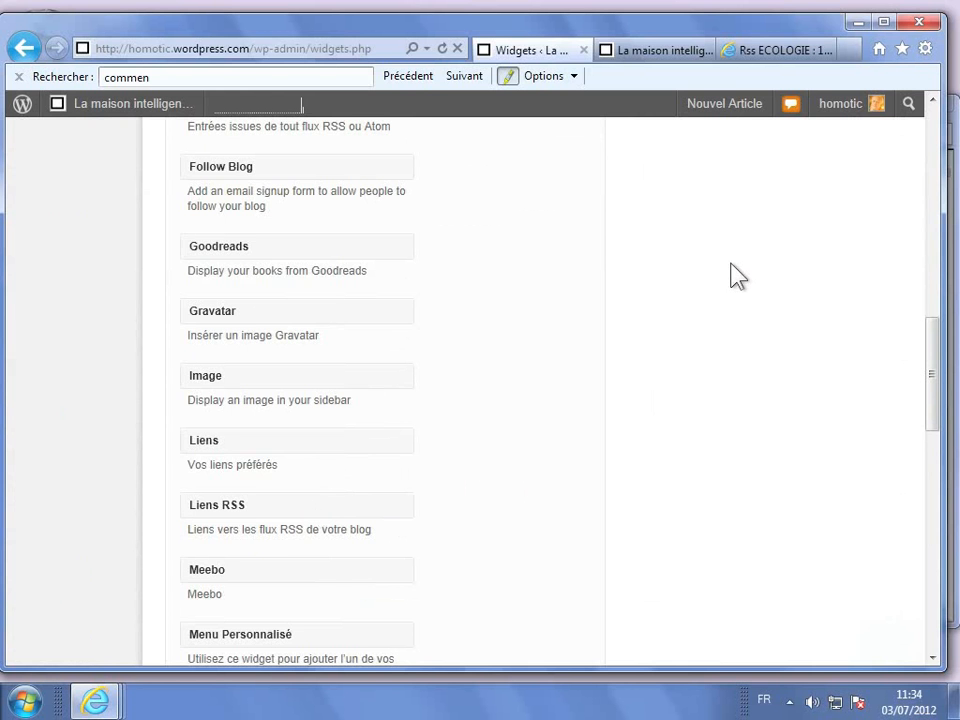
pyautogui.scroll(2, 735, 266)
pyautogui.scroll(8, 735, 266)
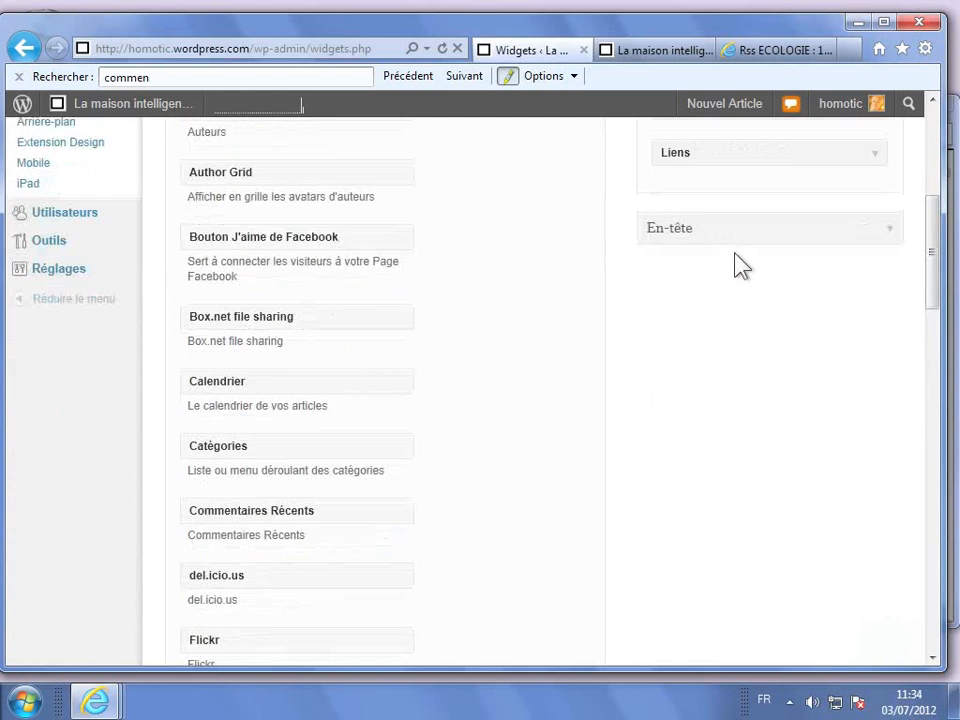
pyautogui.scroll(-4, 735, 266)
pyautogui.scroll(-10, 735, 266)
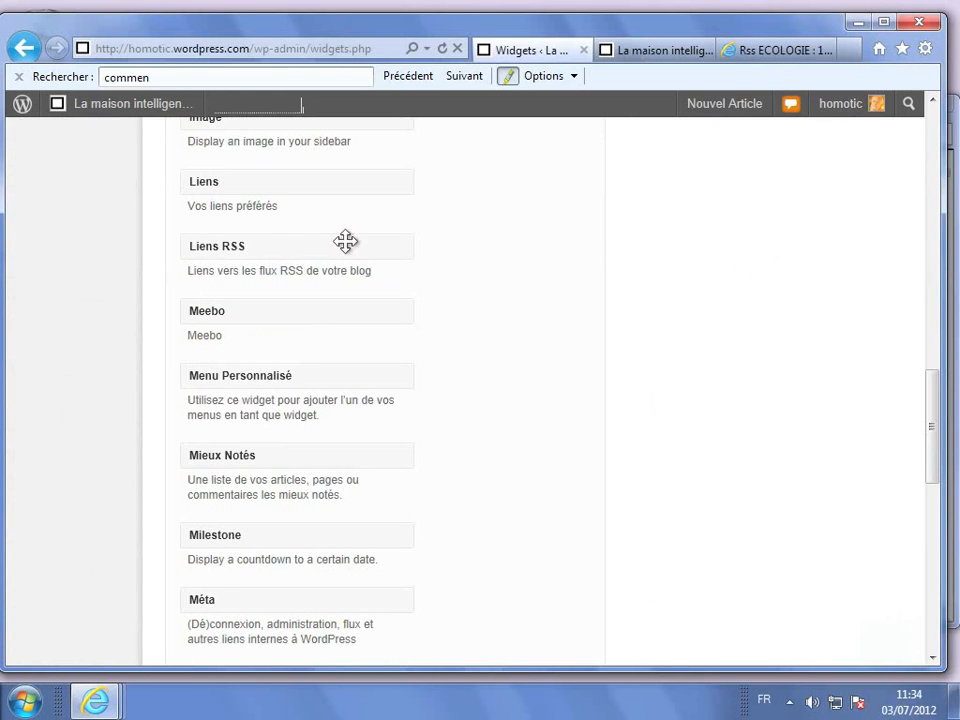
pyautogui.moveTo(345, 241); pyautogui.dragTo(802, 232)
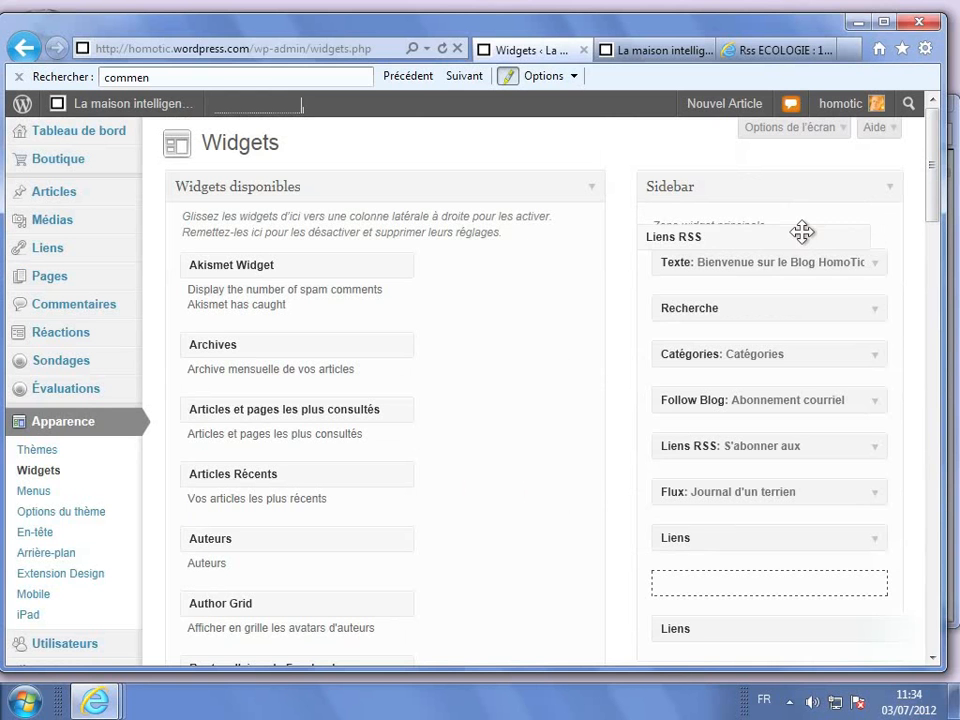
pyautogui.moveTo(802, 232); pyautogui.dragTo(808, 245)
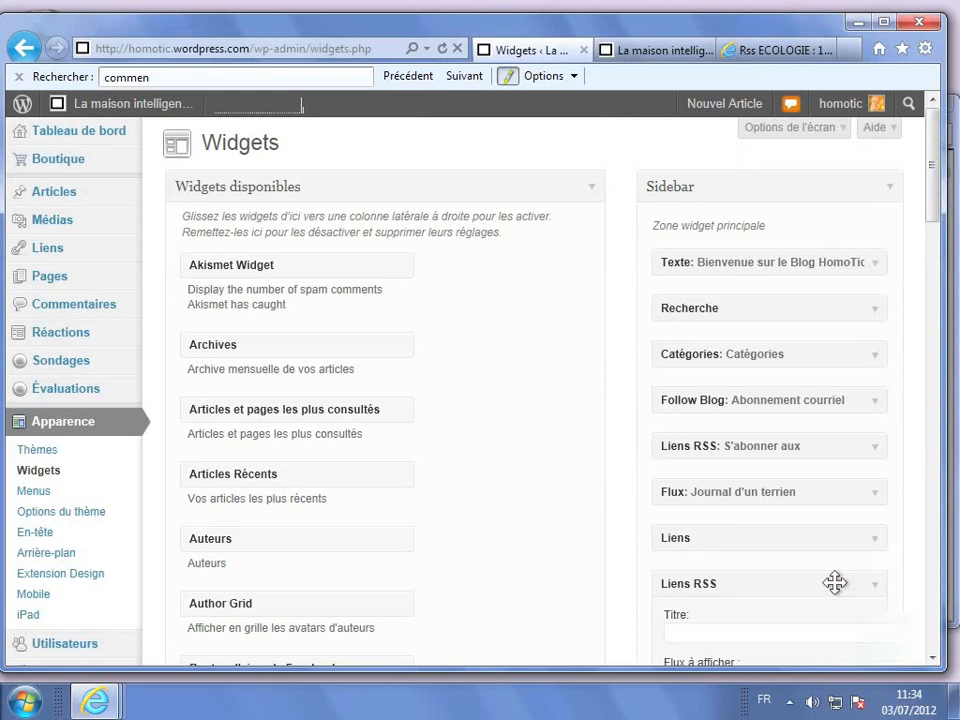
pyautogui.moveTo(810, 587); pyautogui.dragTo(790, 260)
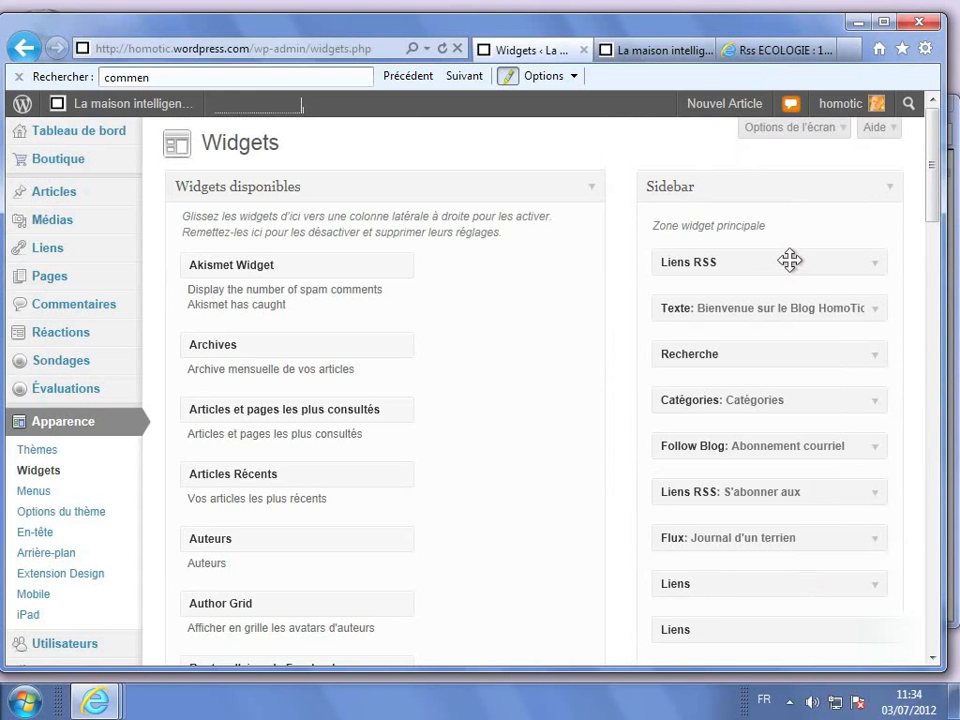
# - Title the new Liens RSS widget "S'abonner aux" and set its displayed feed to Articles
pyautogui.click(874, 266)
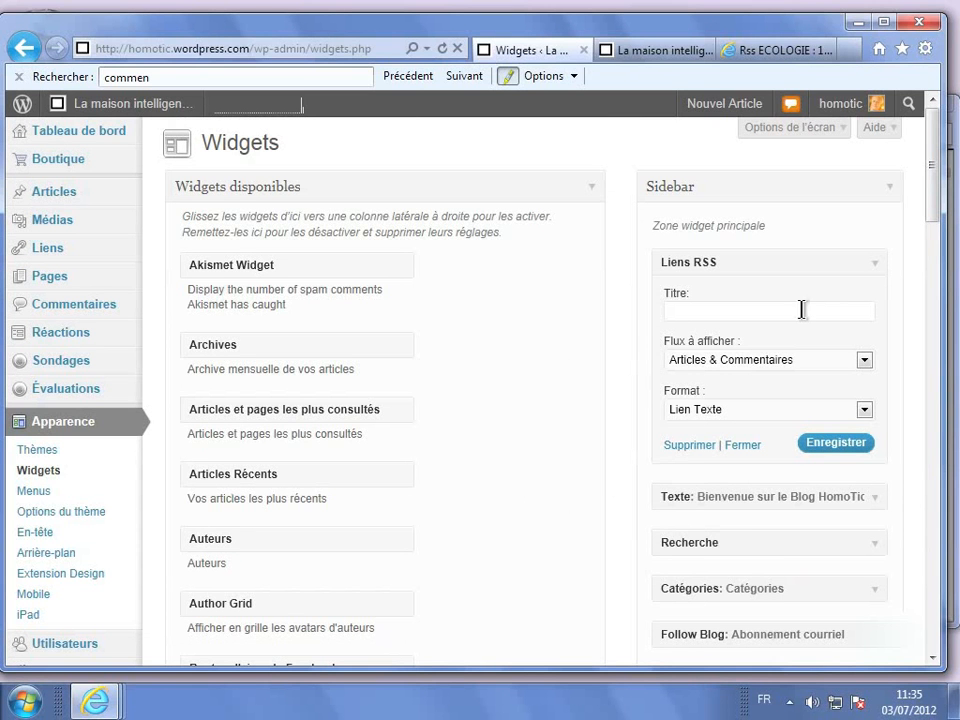
pyautogui.click(731, 310)
pyautogui.write("S'abon")
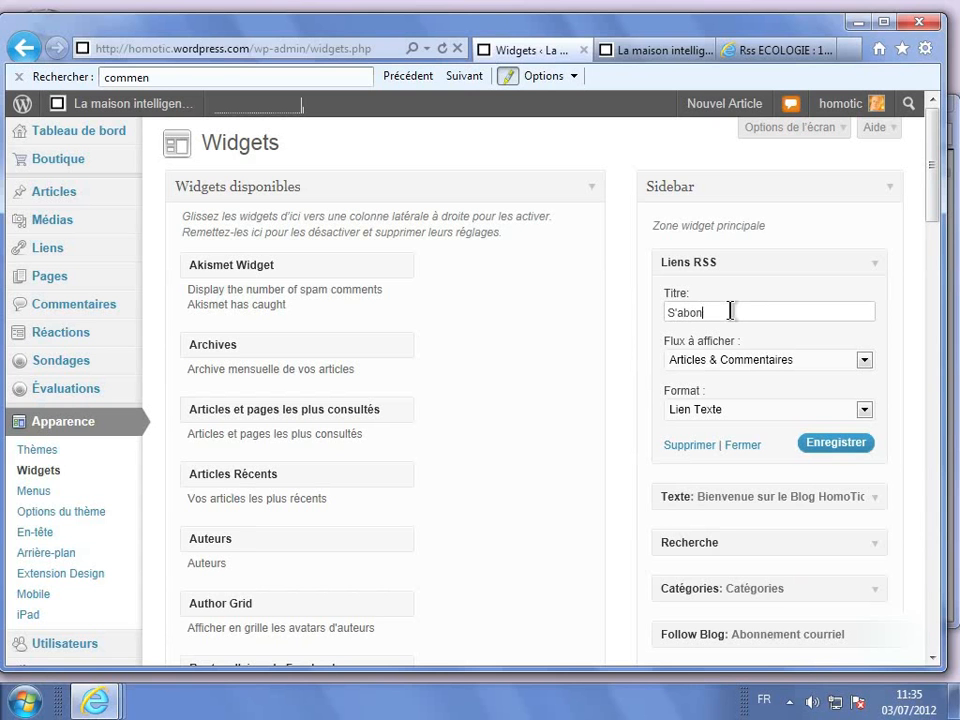
pyautogui.write('ner aux')
pyautogui.click(845, 361)
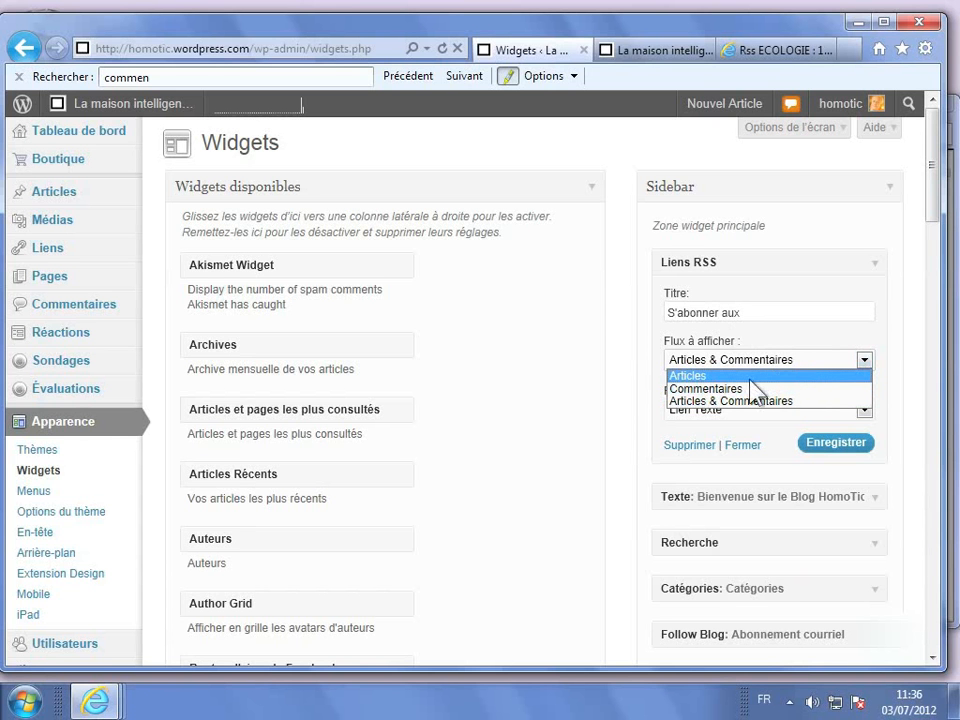
pyautogui.click(724, 376)
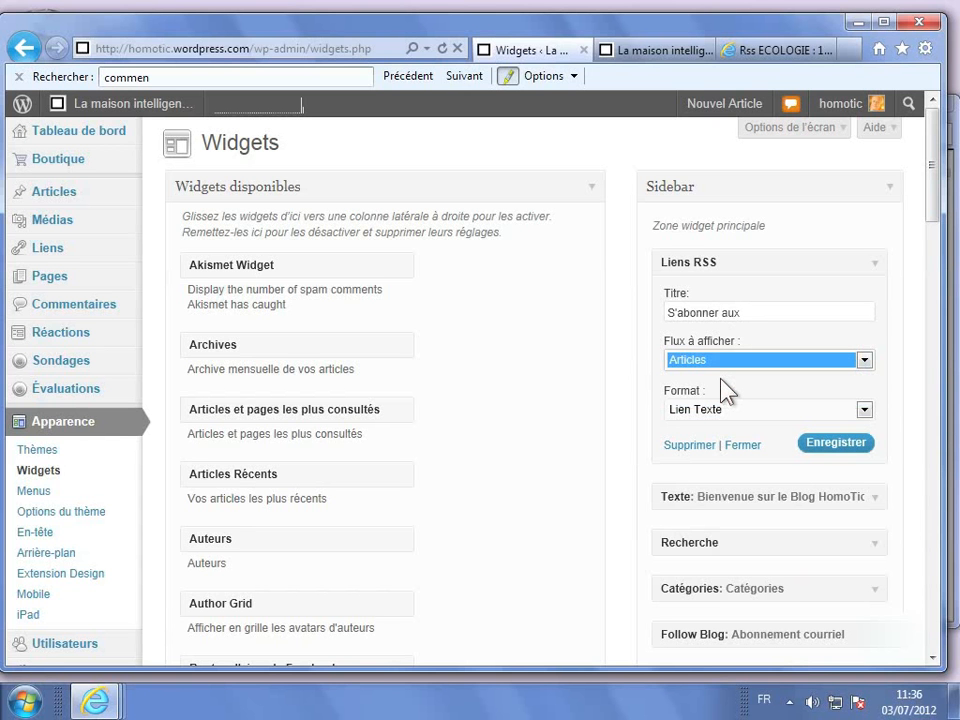
pyautogui.click(724, 390)
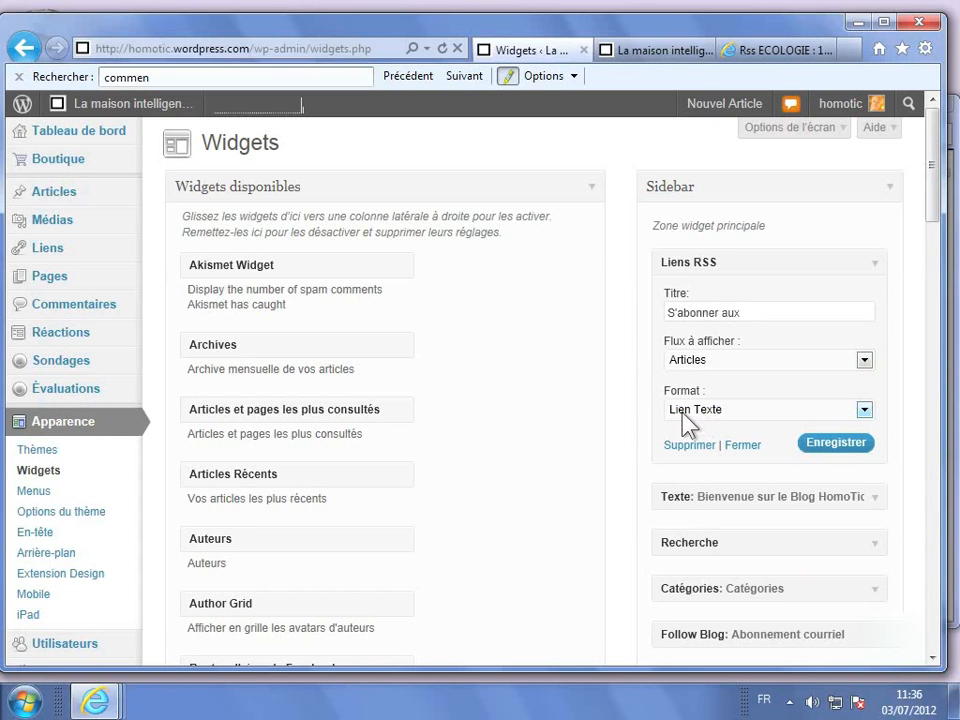
# - Set the widget's format to Liens Texte et Image with image size Petit and colour Rose, and save it
pyautogui.click(864, 410)
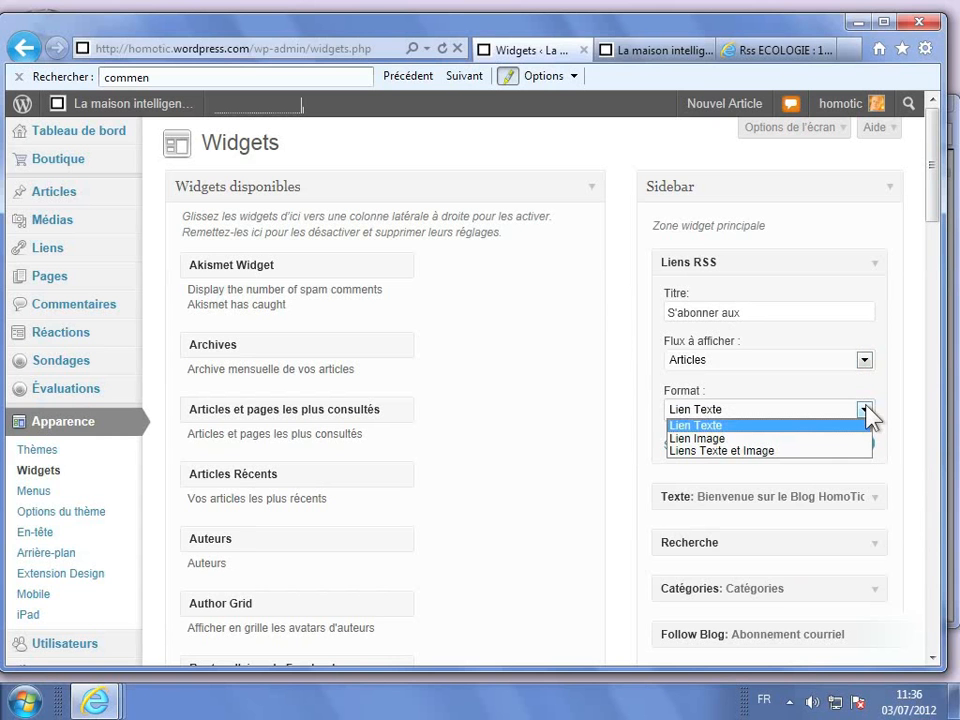
pyautogui.click(757, 452)
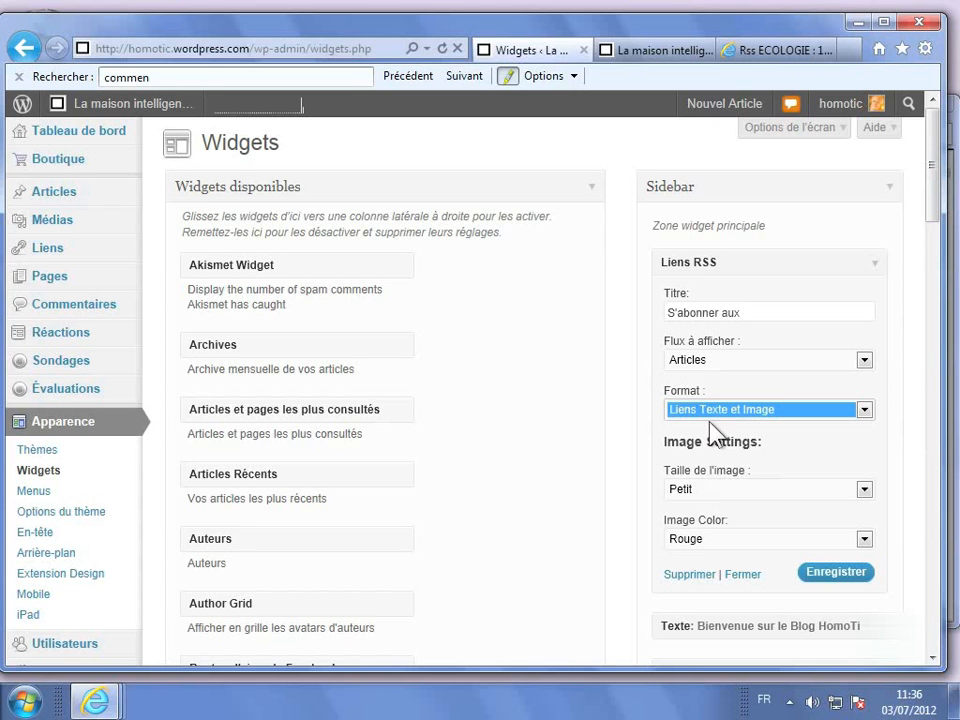
pyautogui.click(710, 492)
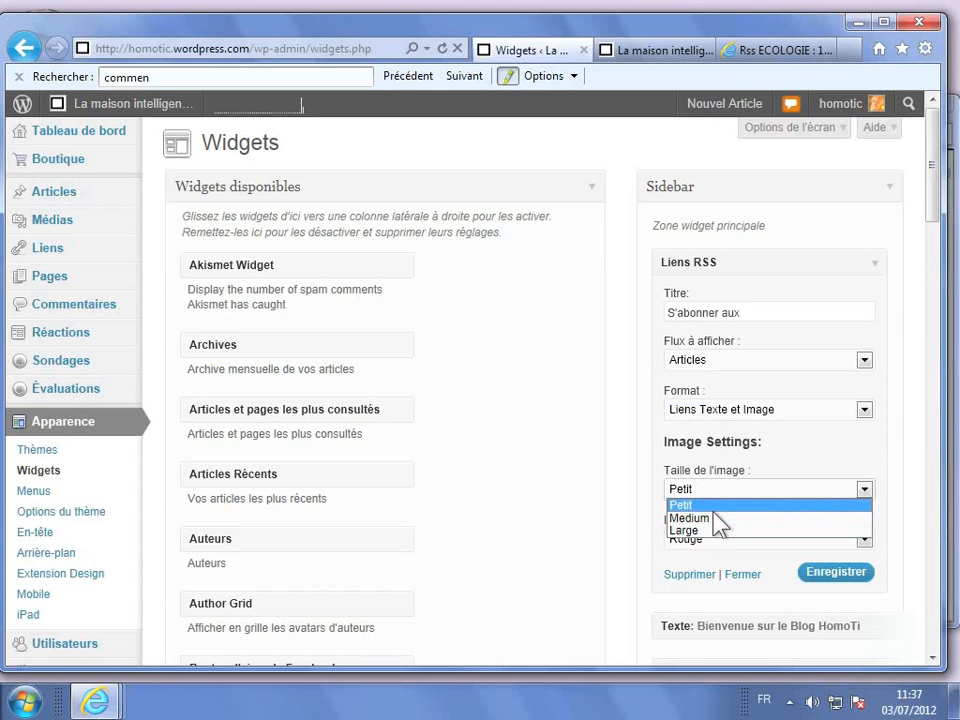
pyautogui.click(712, 506)
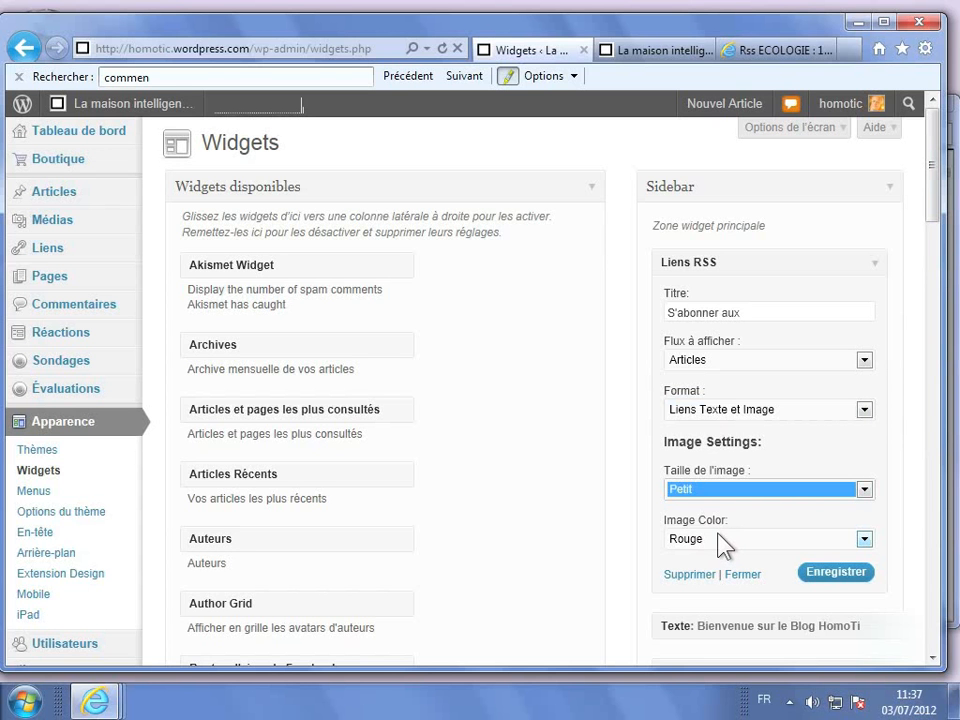
pyautogui.click(865, 540)
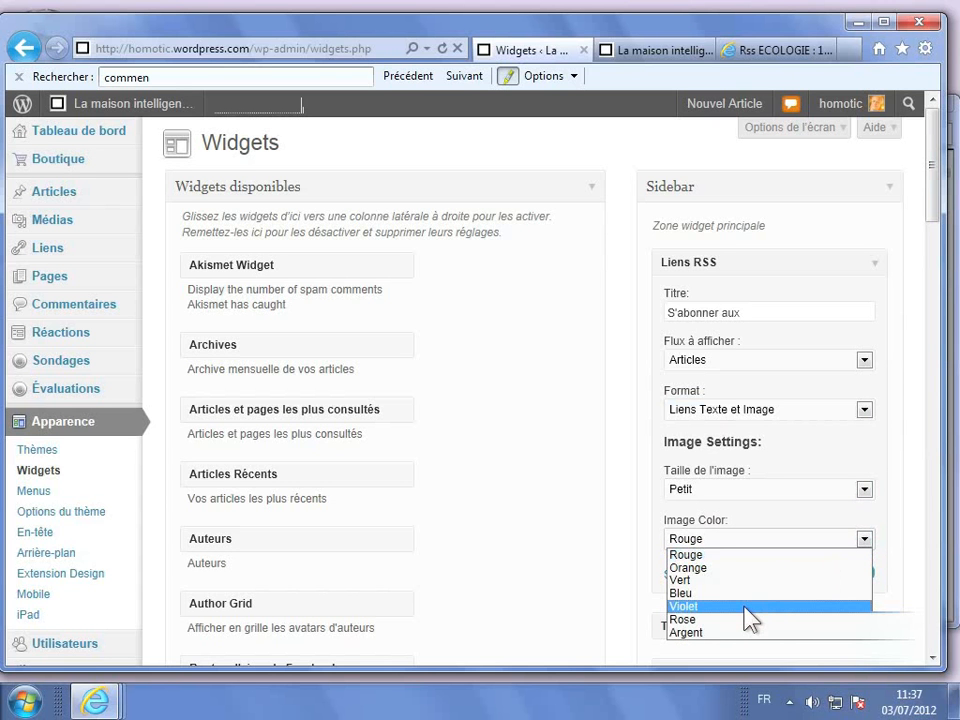
pyautogui.click(697, 621)
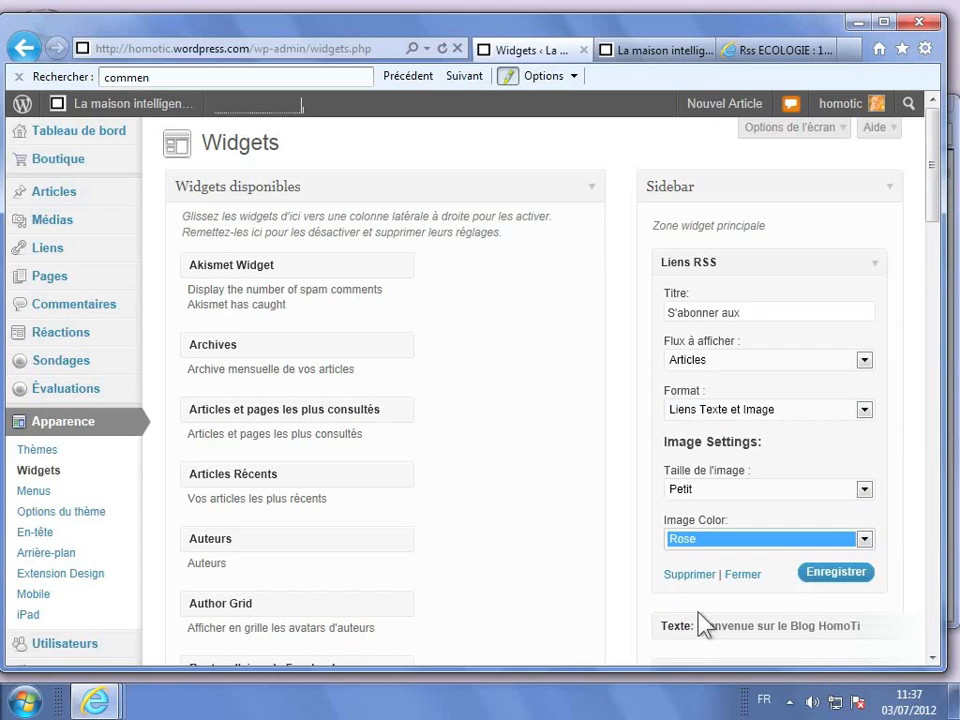
pyautogui.click(822, 574)
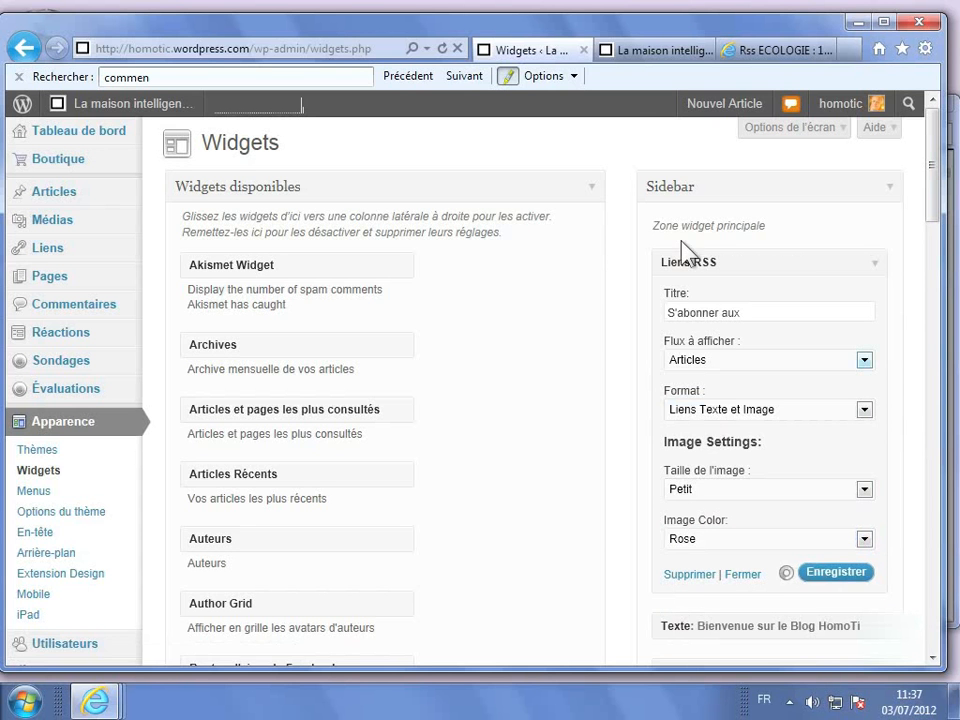
# - Reload the public blog page and check the new RSS subscription link at the start of its sidebar
pyautogui.click(606, 59)
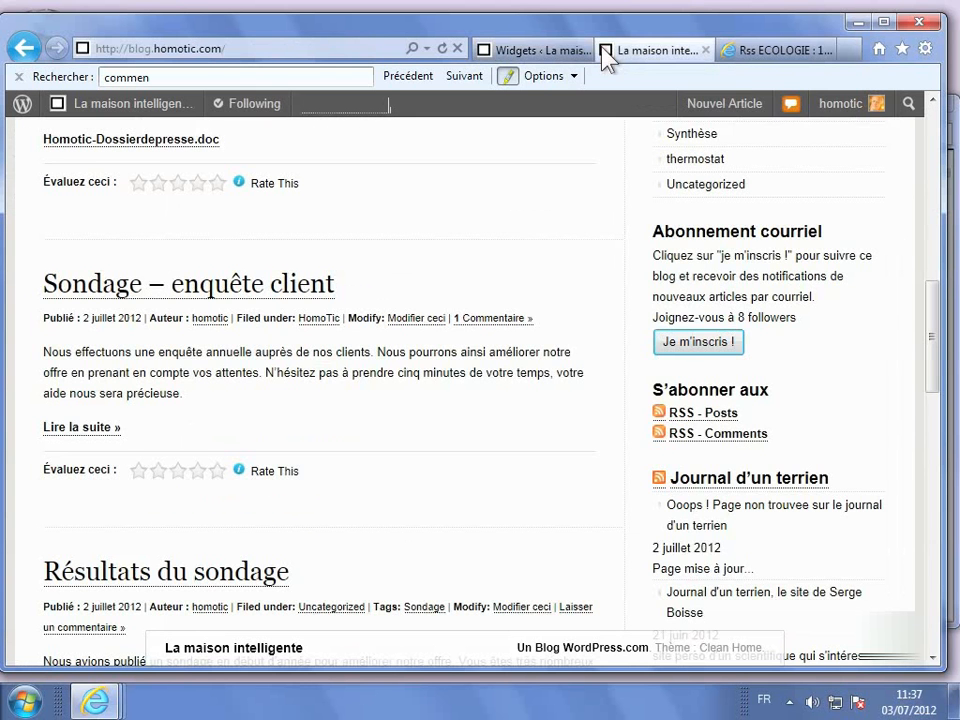
pyautogui.press('F5')
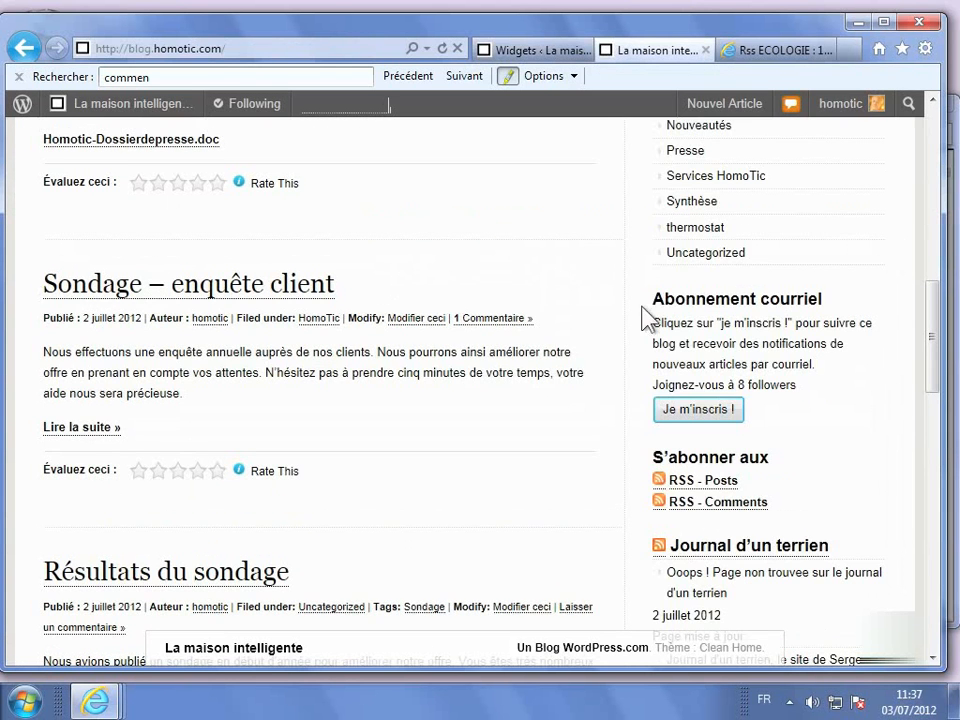
pyautogui.scroll(8, 645, 318)
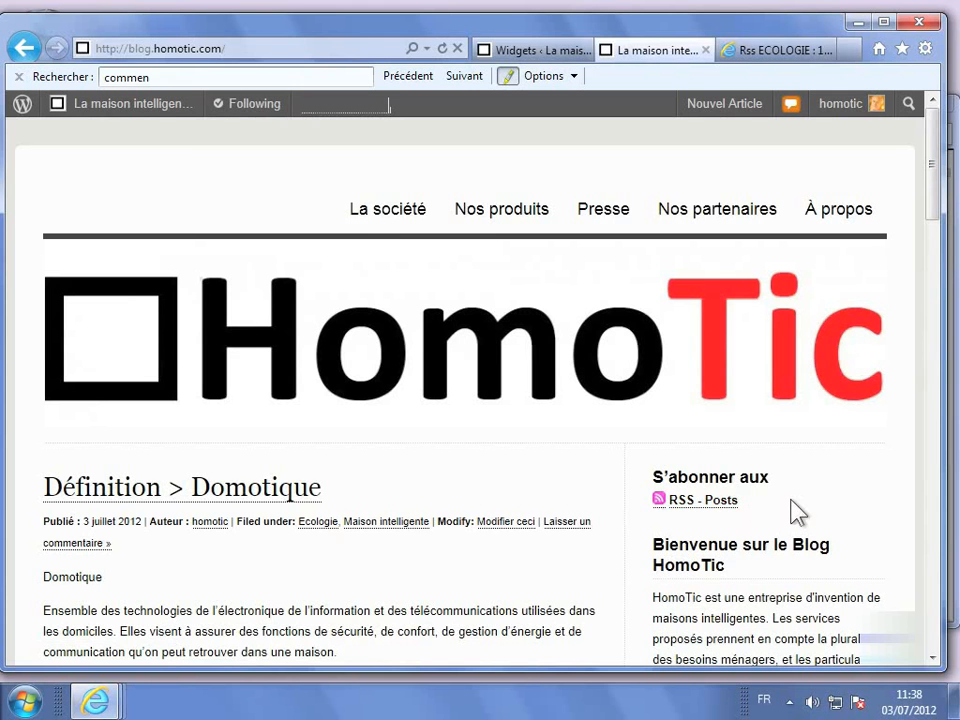
# - Return to widget management and delete the first "S'abonner aux" Liens RSS widget from the Sidebar
pyautogui.click(505, 52)
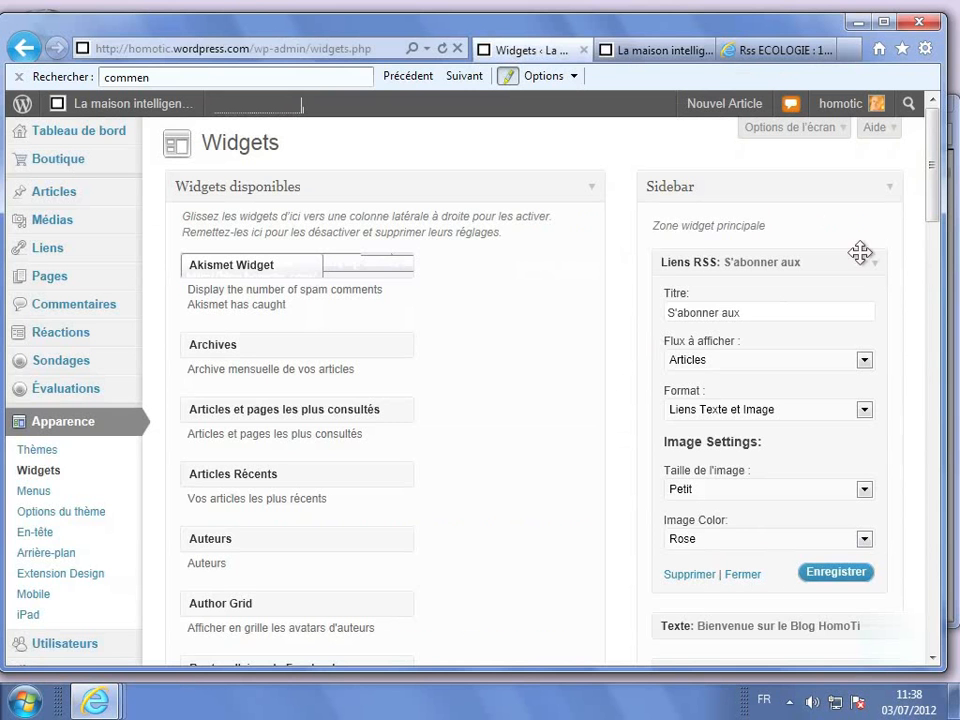
pyautogui.click(706, 576)
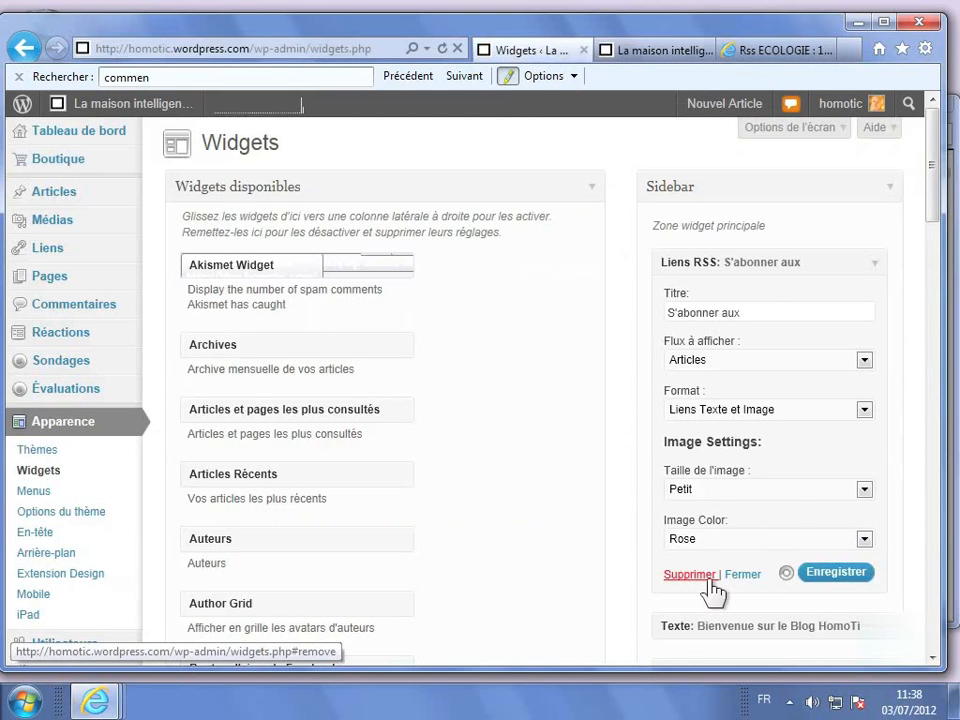